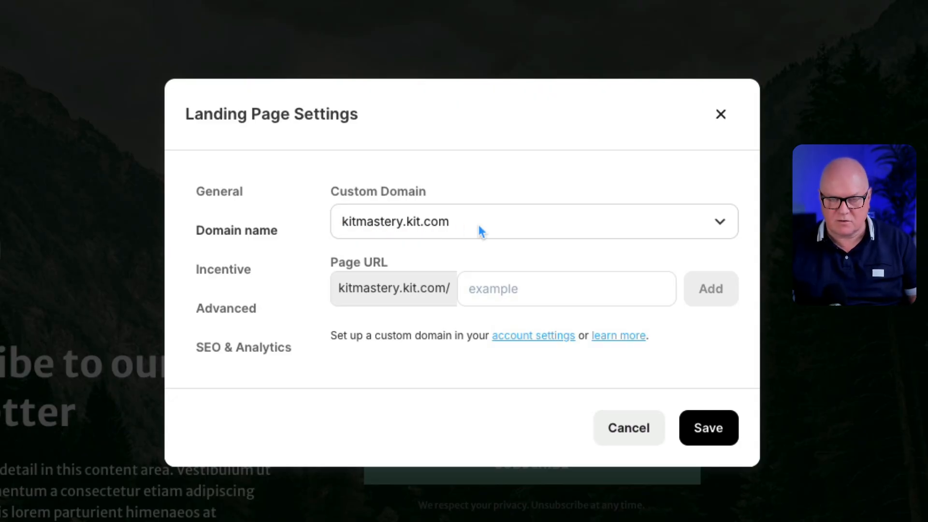
# - Choose pages.kitmastery.com as the landing page's custom domain
pyautogui.click(422, 222)
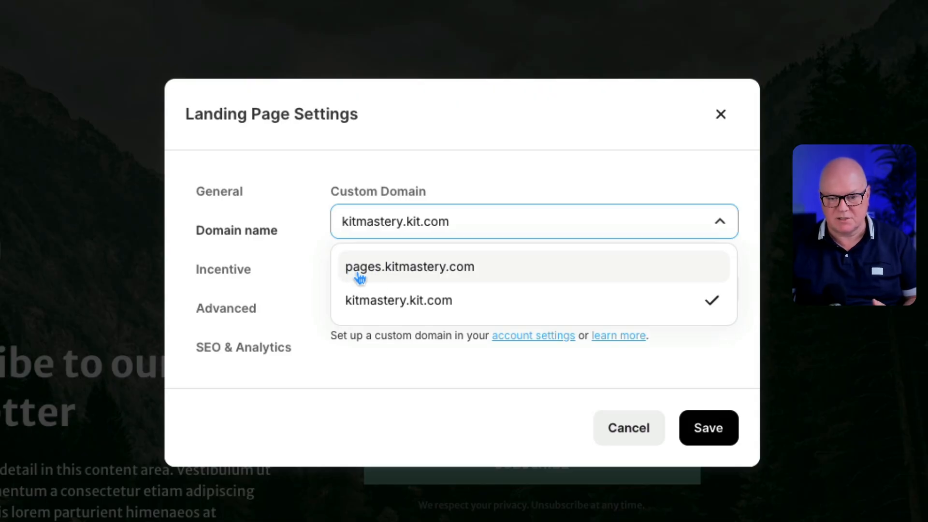
pyautogui.click(419, 272)
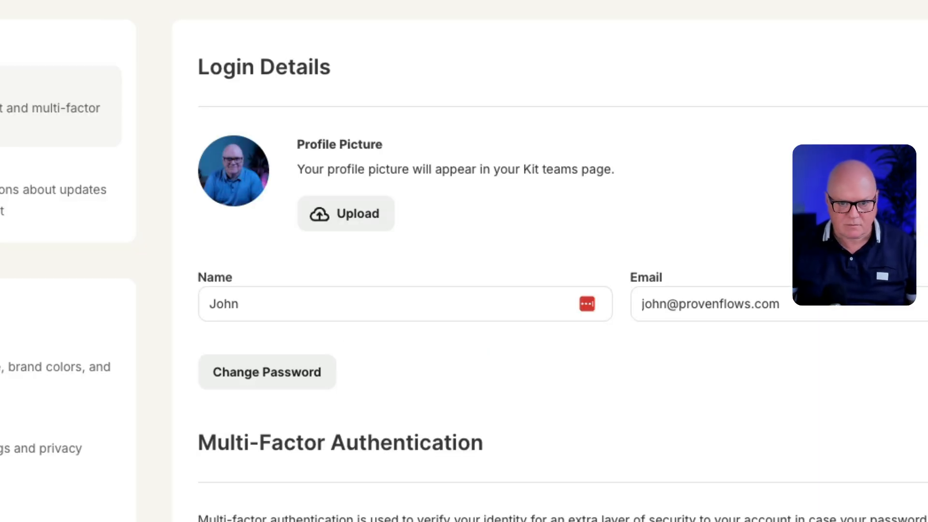
# - Open the Domains section of the account settings
pyautogui.scroll(-2, 297, 420)
pyautogui.scroll(-2, 297, 420)
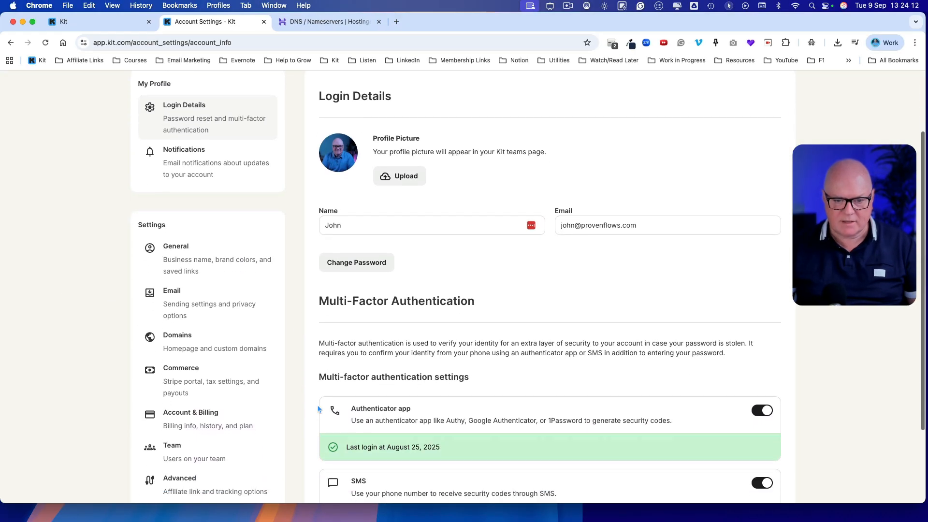
pyautogui.scroll(2, 285, 387)
pyautogui.scroll(1, 274, 354)
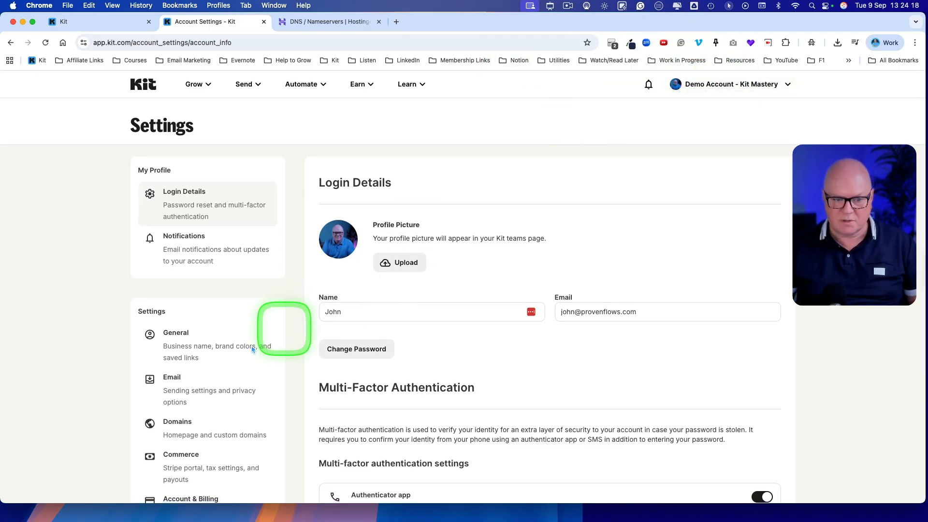
pyautogui.scroll(-2, 173, 362)
pyautogui.scroll(2, 172, 300)
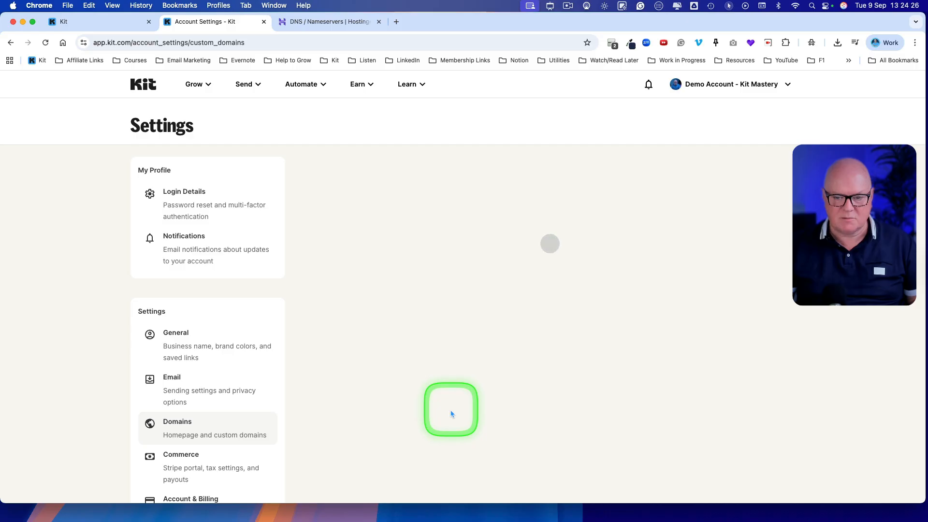
pyautogui.scroll(-5, 450, 414)
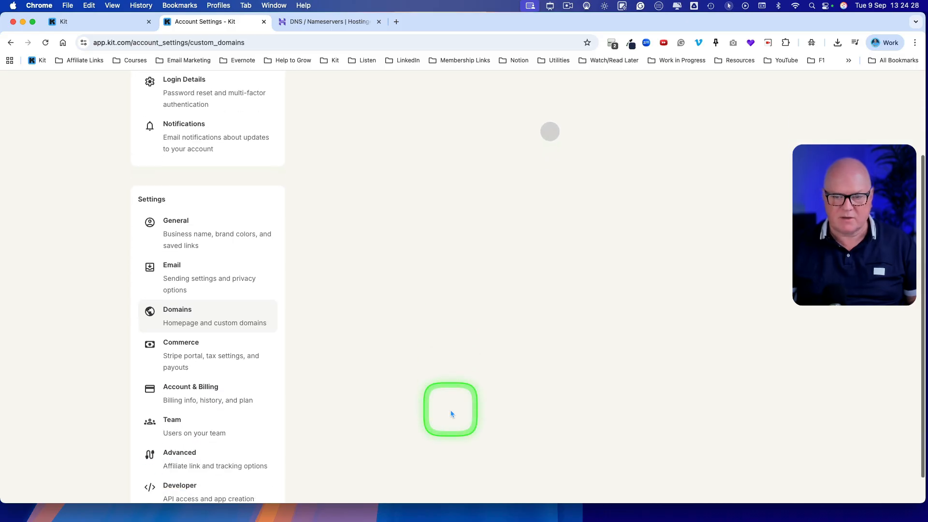
pyautogui.scroll(5, 451, 413)
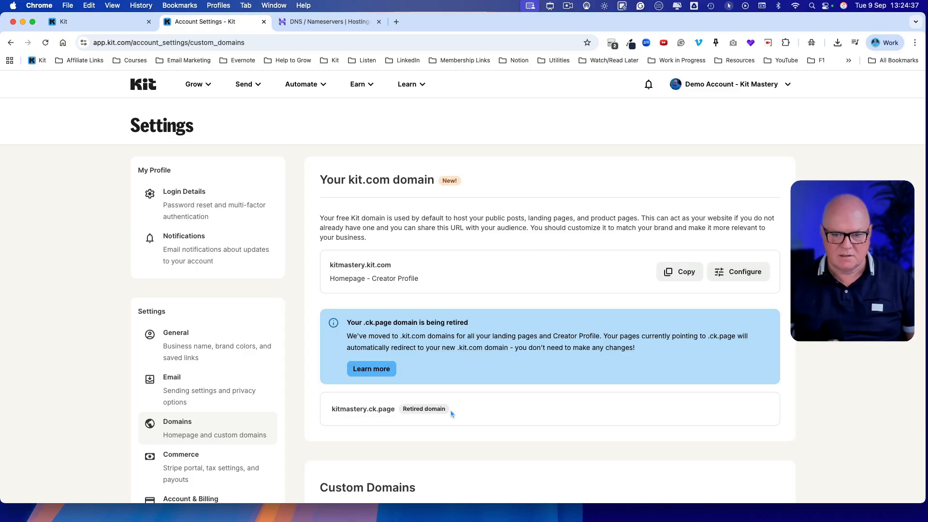
# - Review the free kit.com domain and its configuration options, and close the configuration without changing anything
pyautogui.scroll(-2, 451, 413)
pyautogui.scroll(-4, 451, 413)
pyautogui.scroll(5, 449, 411)
pyautogui.click(376, 277)
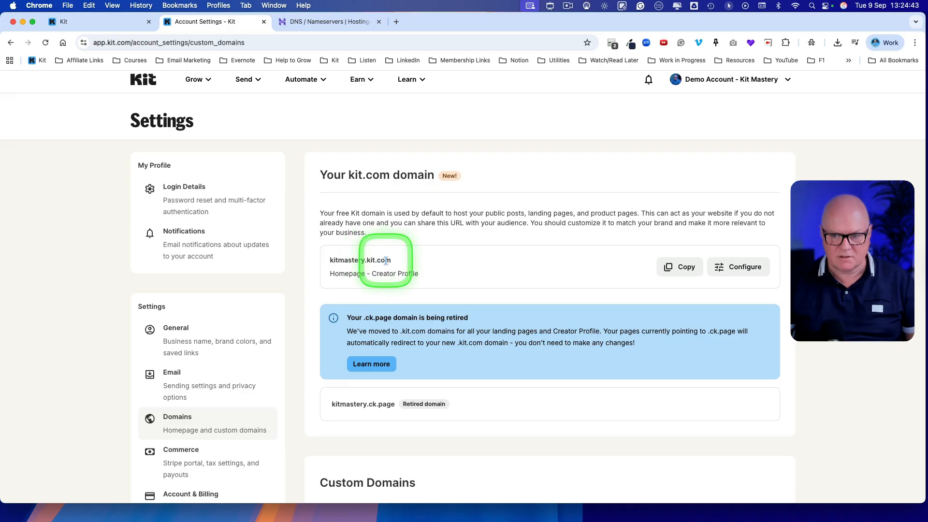
pyautogui.scroll(-1, 466, 346)
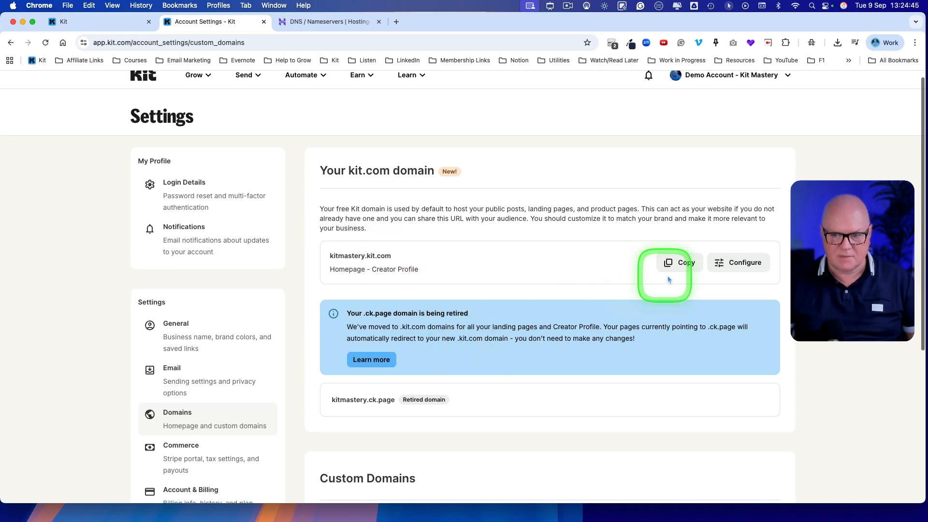
pyautogui.click(725, 263)
pyautogui.doubleClick(332, 268)
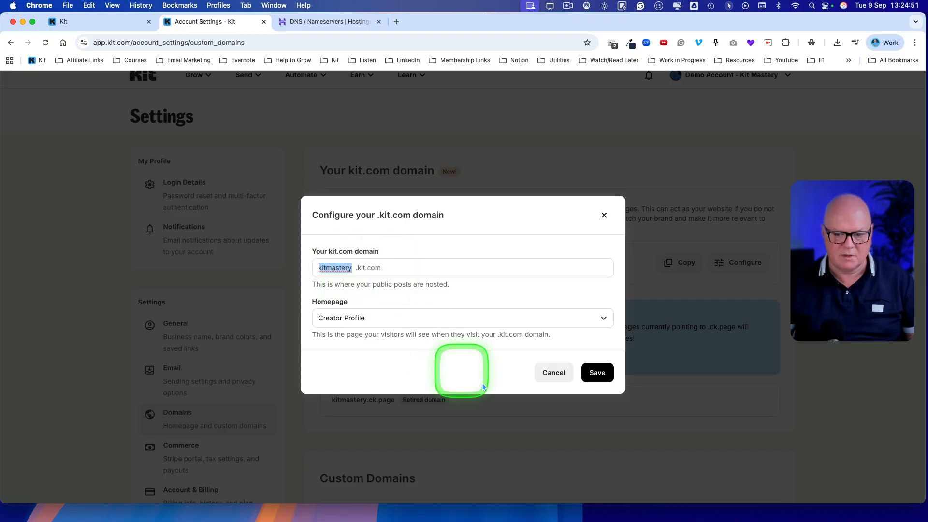
pyautogui.click(553, 377)
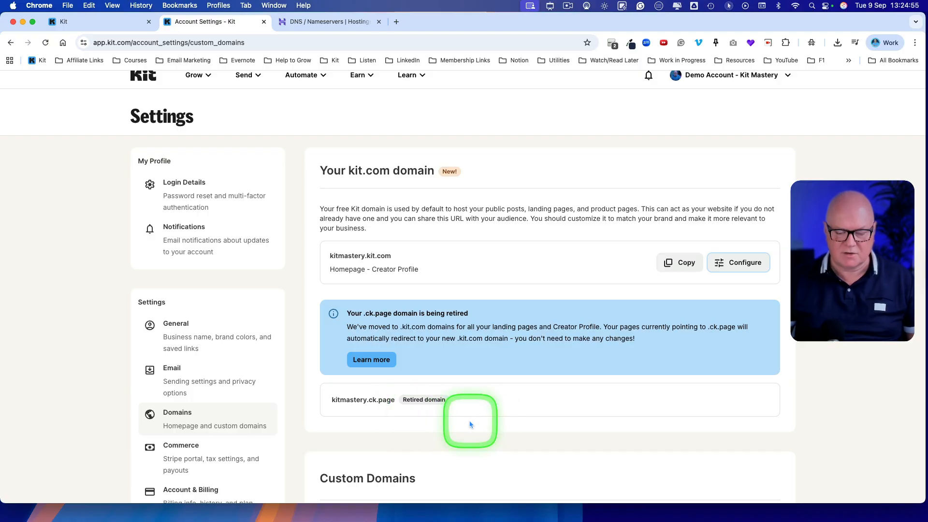
# - Connect the existing custom domain hub.kitmastery.com with Creator Profile as its homepage, and proceed to its DNS records
pyautogui.scroll(-5, 460, 428)
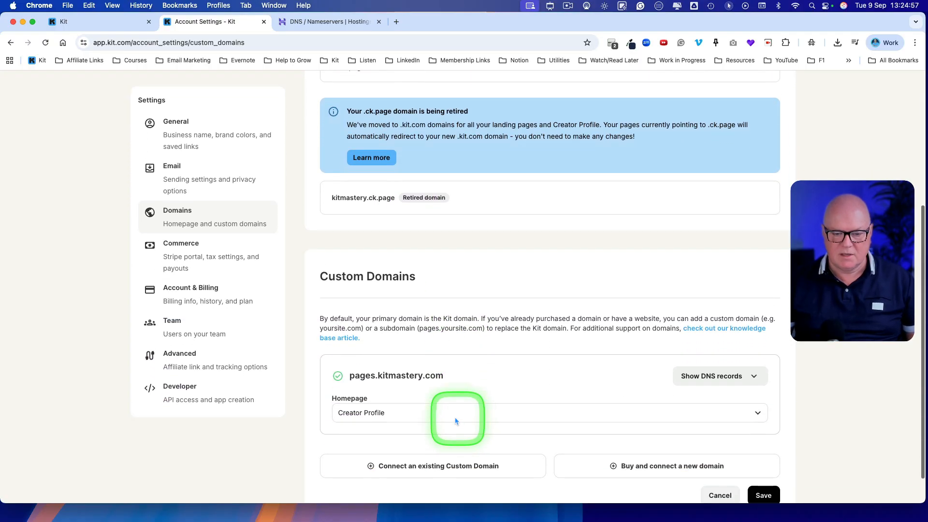
pyautogui.scroll(-1, 410, 382)
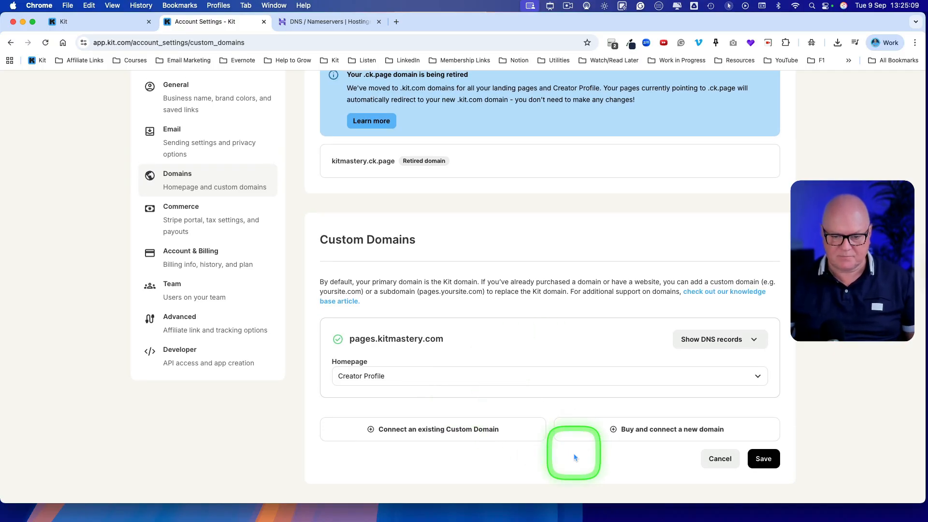
pyautogui.click(437, 434)
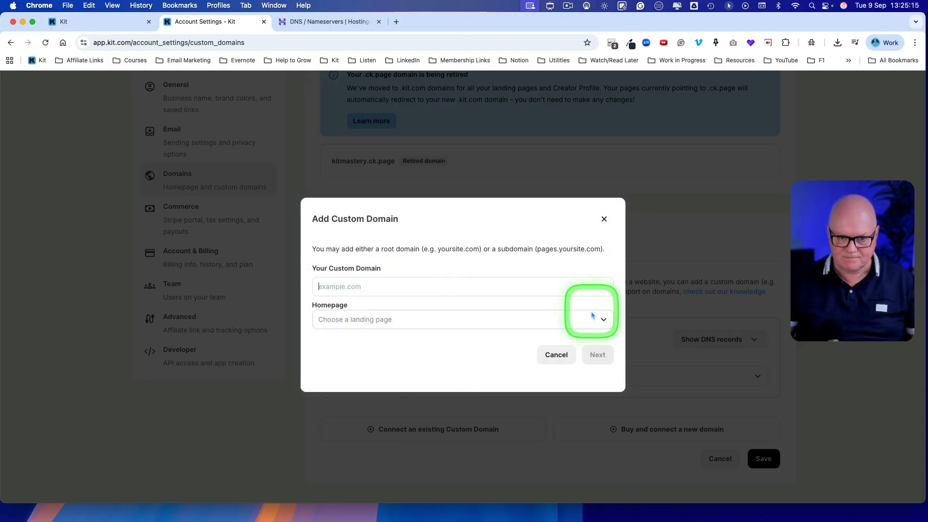
pyautogui.write('hub.ki')
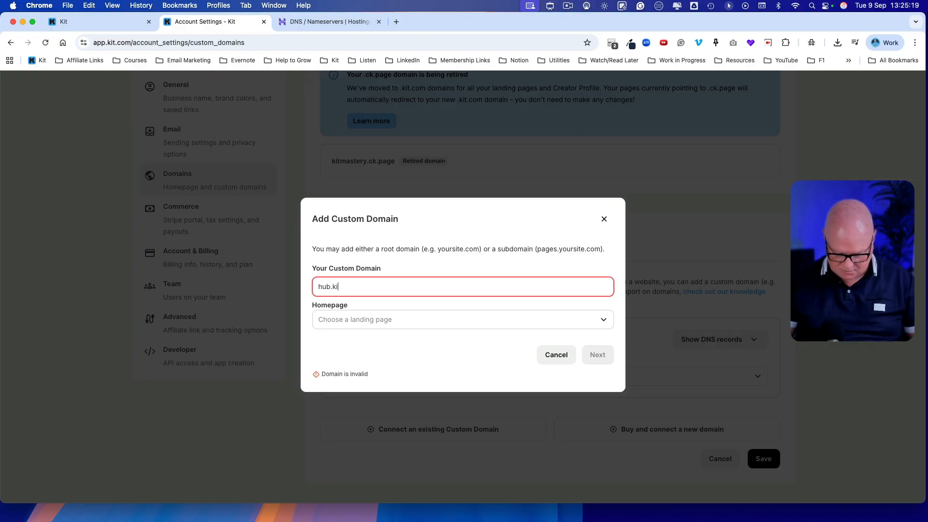
pyautogui.write('tmastery')
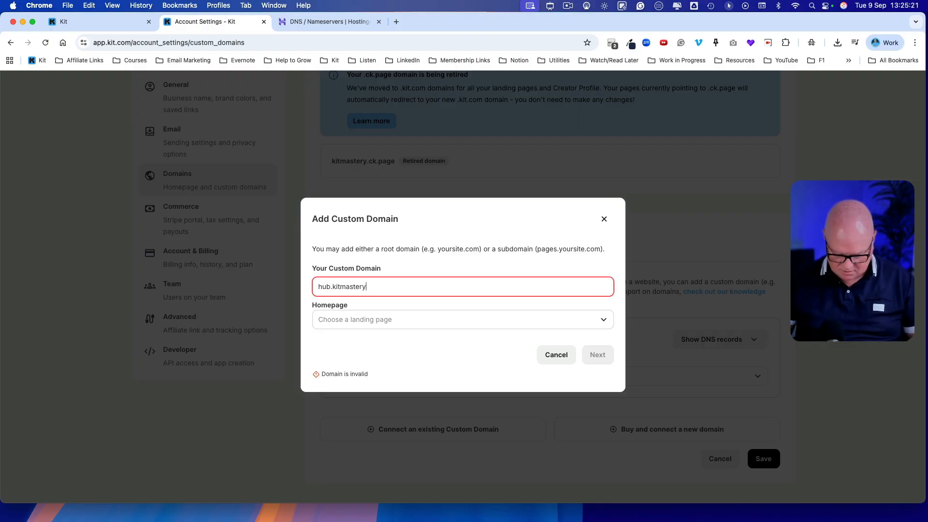
pyautogui.write('.com')
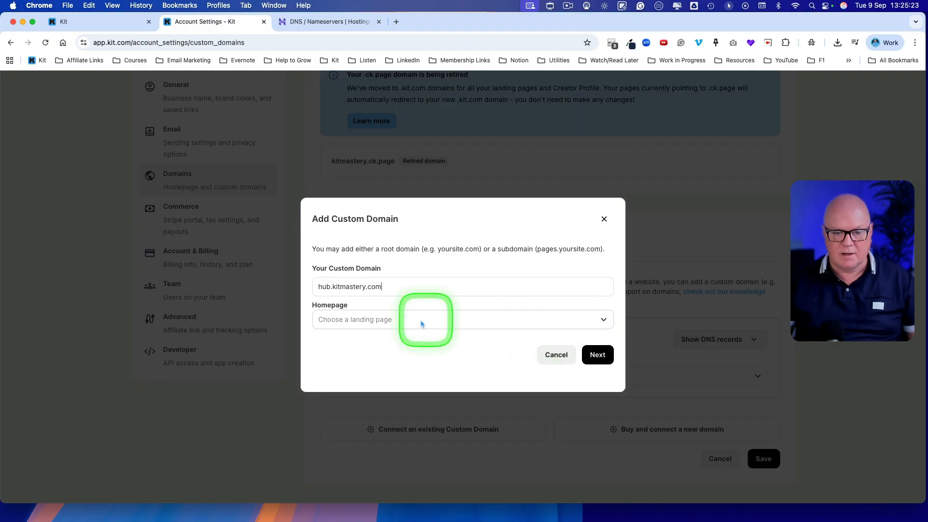
pyautogui.click(401, 323)
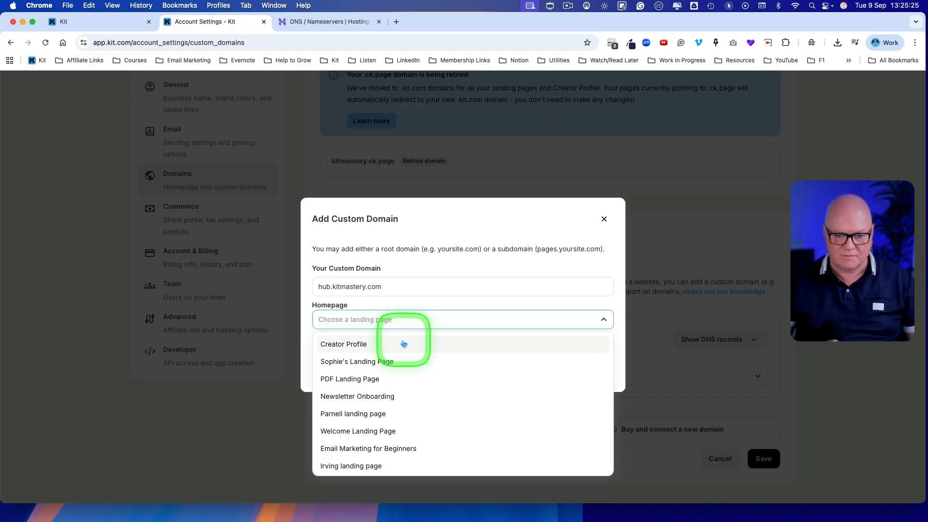
pyautogui.click(402, 343)
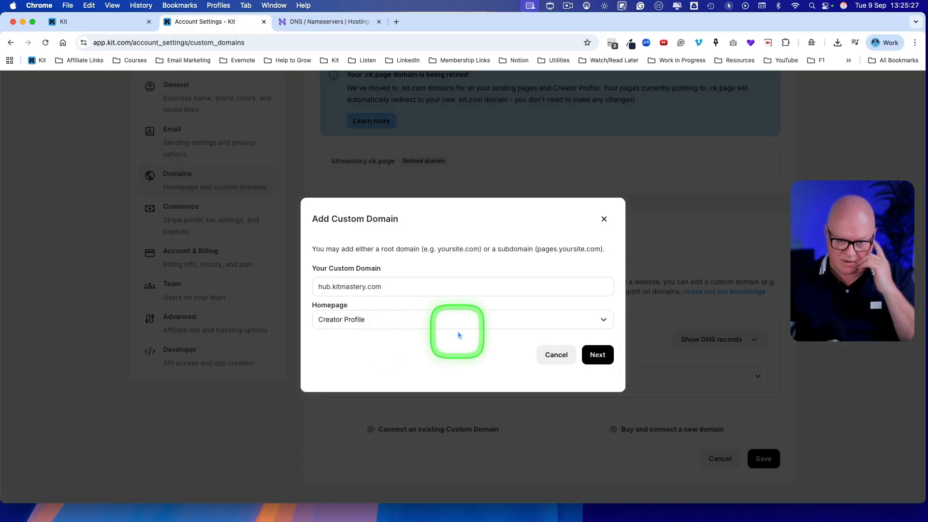
pyautogui.click(599, 355)
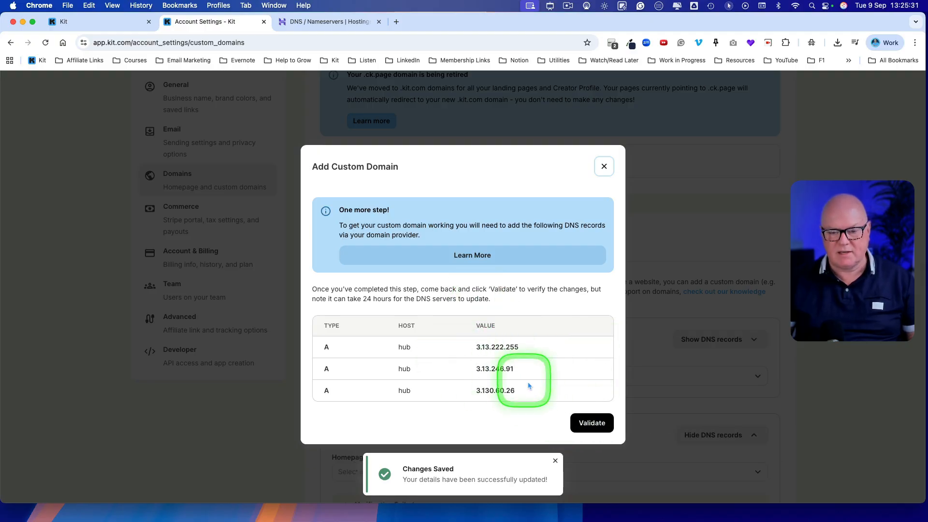
# - Examine the A records required for the hub subdomain, and switch to Hostinger to locate the form for managing DNS records
pyautogui.moveTo(532, 389); pyautogui.dragTo(325, 346)
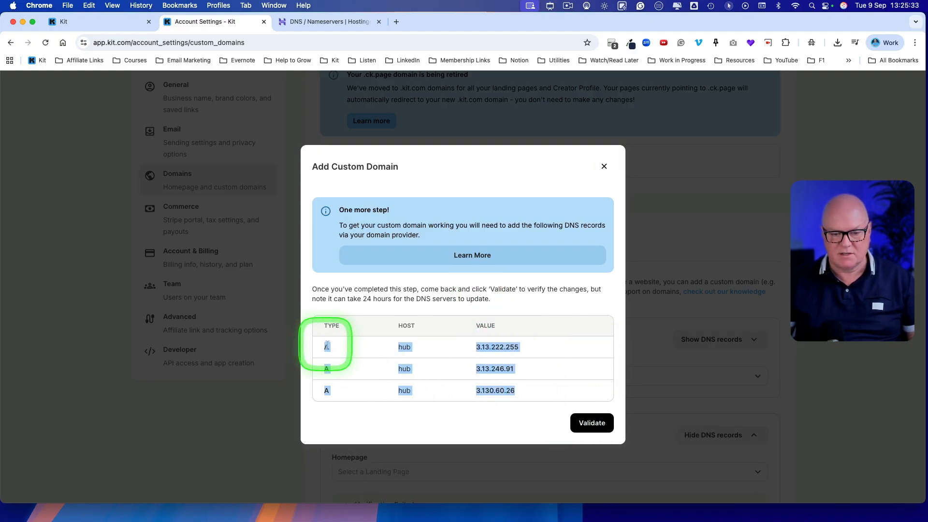
pyautogui.click(329, 347)
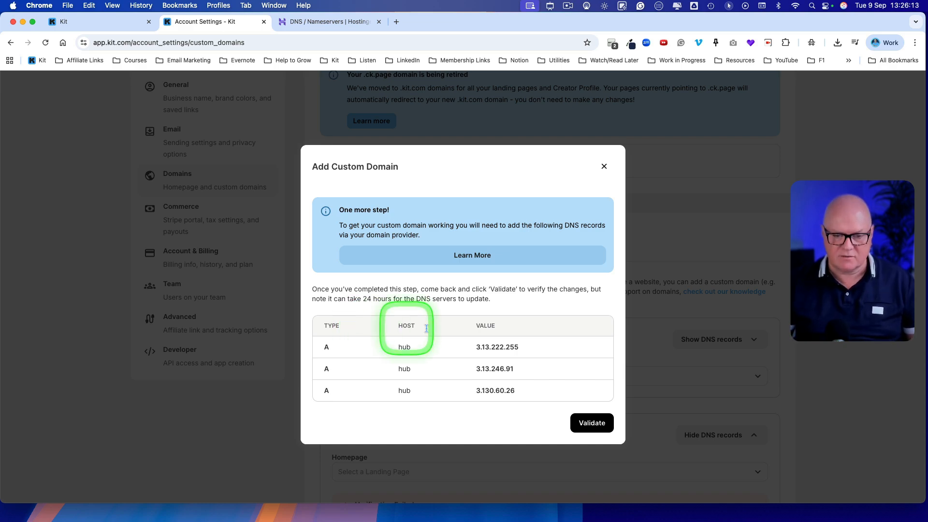
pyautogui.moveTo(524, 391); pyautogui.dragTo(306, 338)
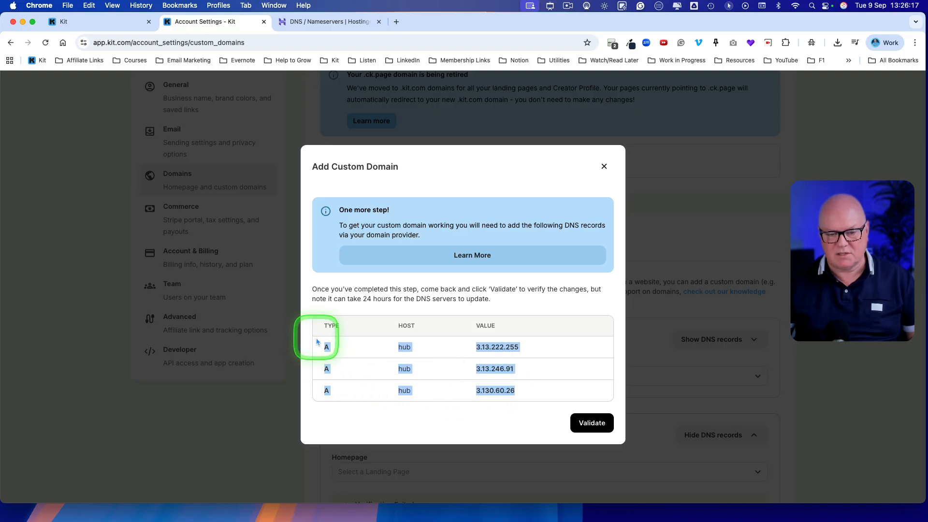
pyautogui.click(338, 352)
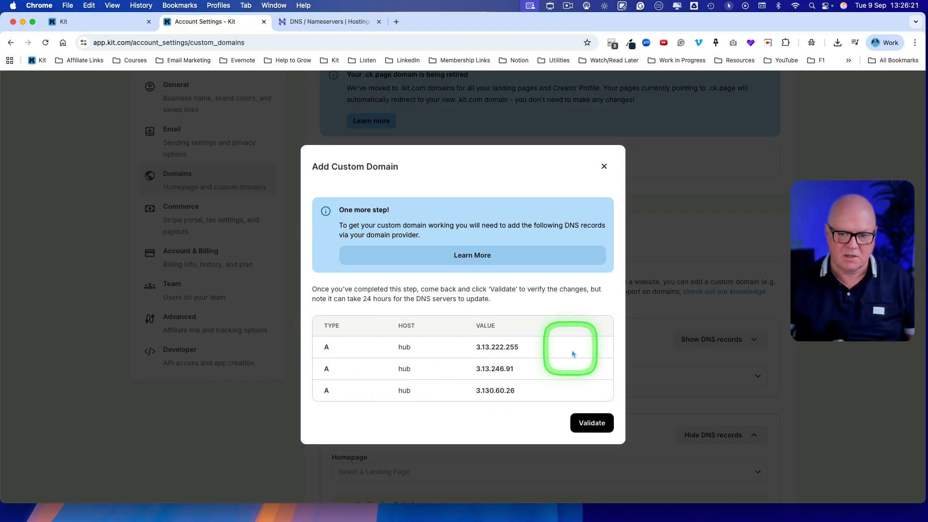
pyautogui.click(320, 25)
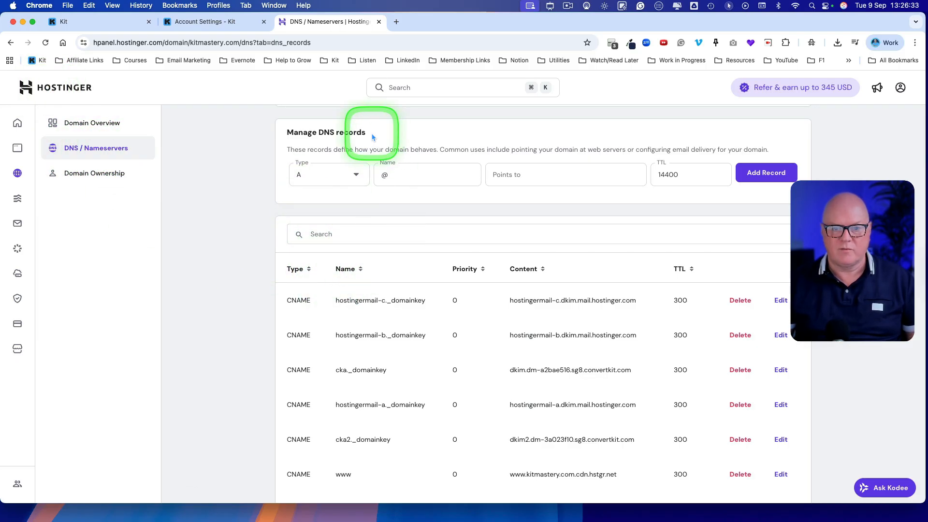
pyautogui.moveTo(372, 137); pyautogui.dragTo(286, 136)
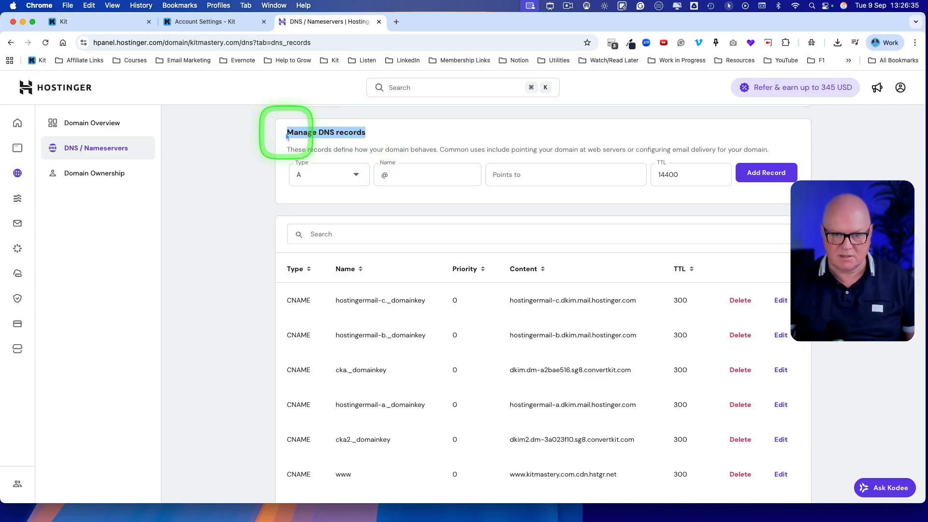
pyautogui.click(269, 236)
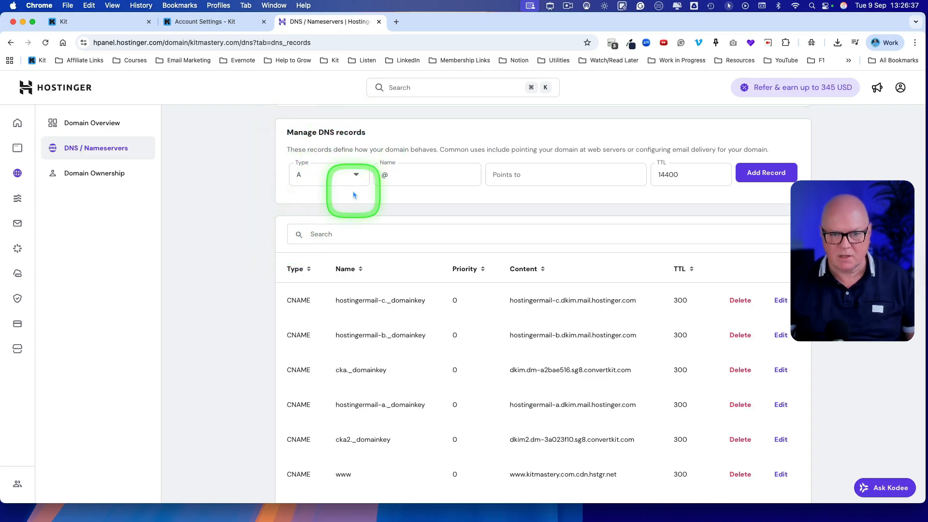
# - Return to Kit and copy the first A record's value, 3.13.222.255
pyautogui.click(124, 25)
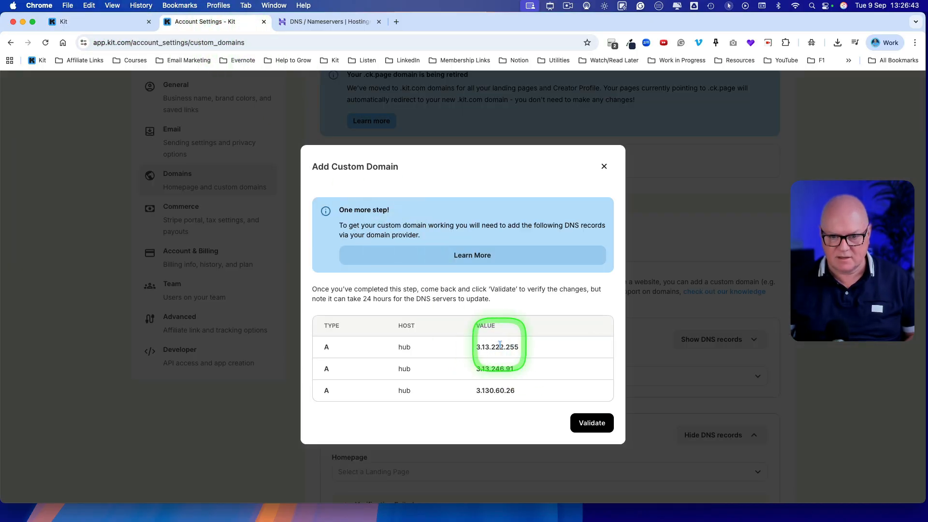
pyautogui.moveTo(528, 345); pyautogui.dragTo(492, 345)
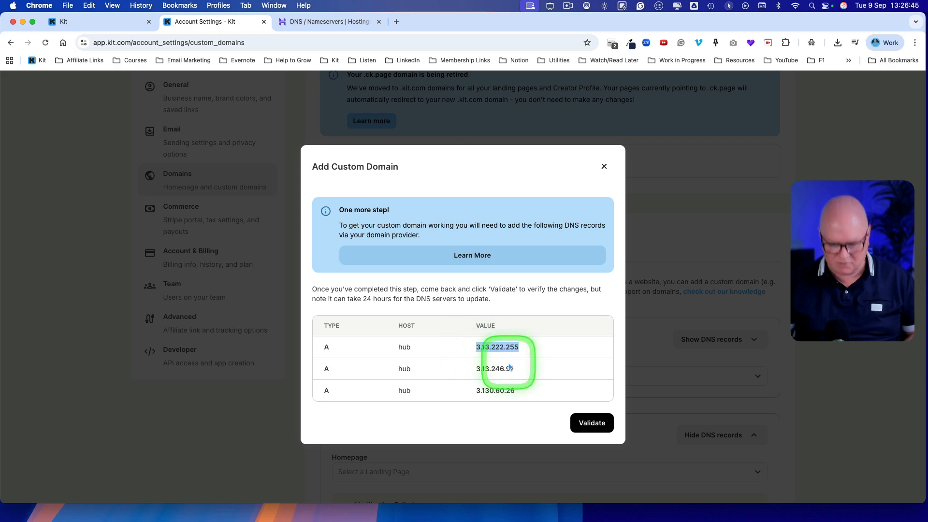
pyautogui.rightClick(497, 347)
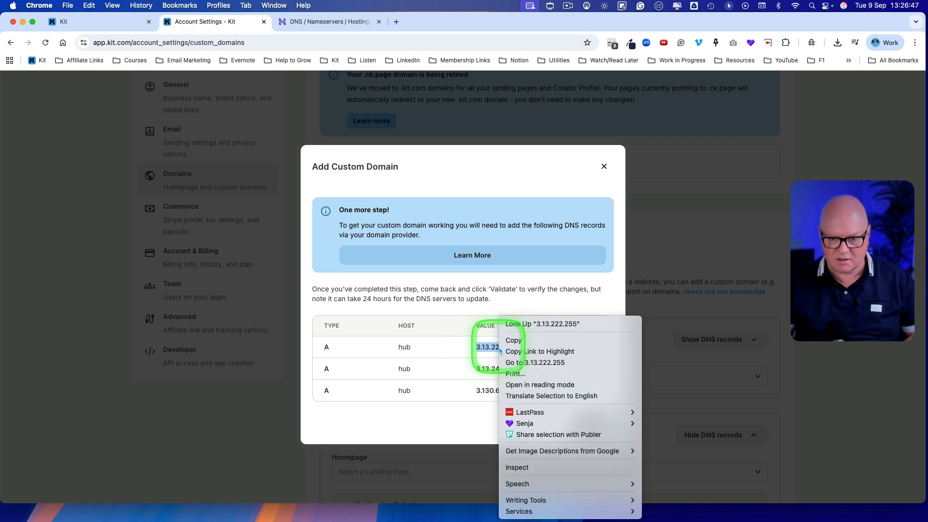
pyautogui.click(510, 342)
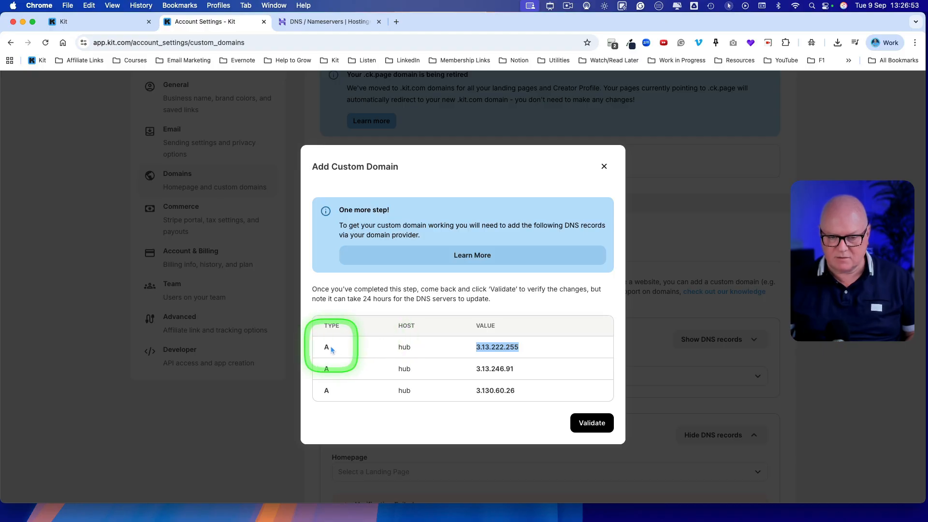
# - Switch to Hostinger and add an A record named hub pointing to 3.13.222.255 with TTL 14400, confirming the additional A record
pyautogui.click(330, 23)
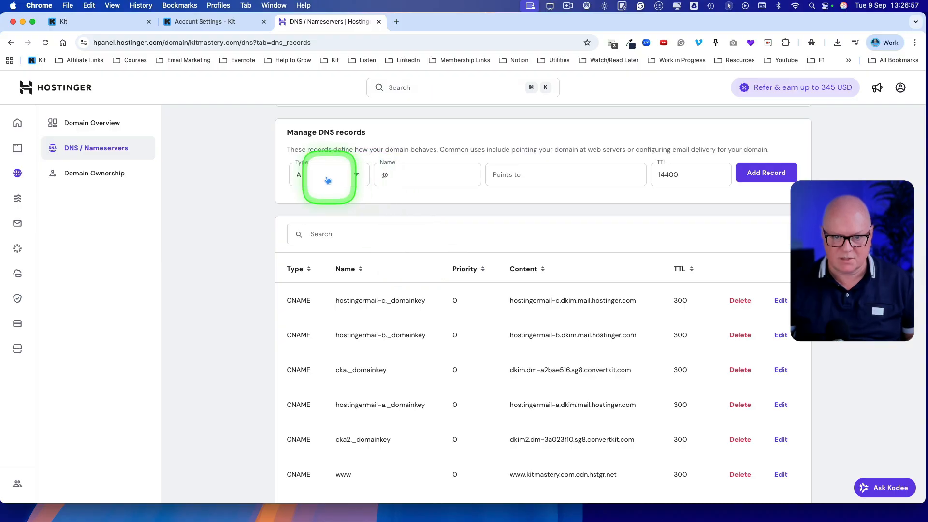
pyautogui.click(356, 176)
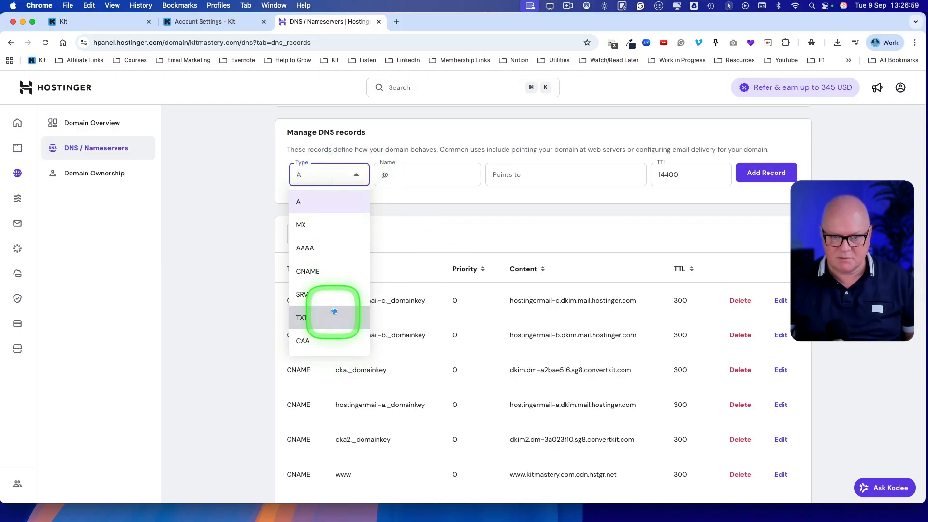
pyautogui.click(320, 203)
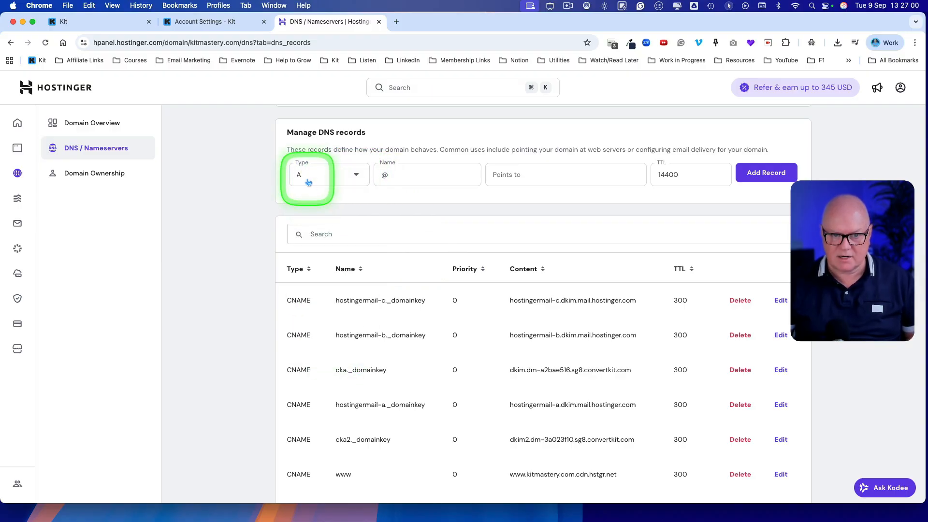
pyautogui.click(401, 175)
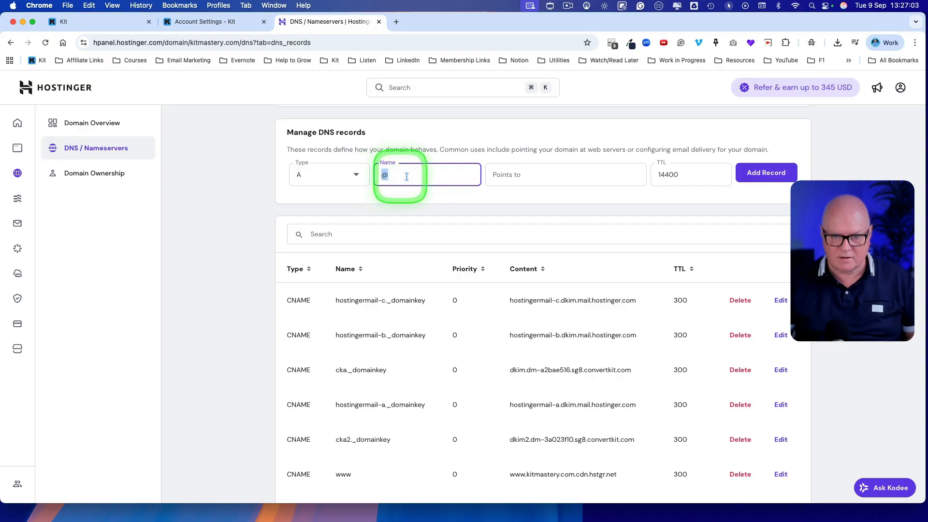
pyautogui.doubleClick(430, 175)
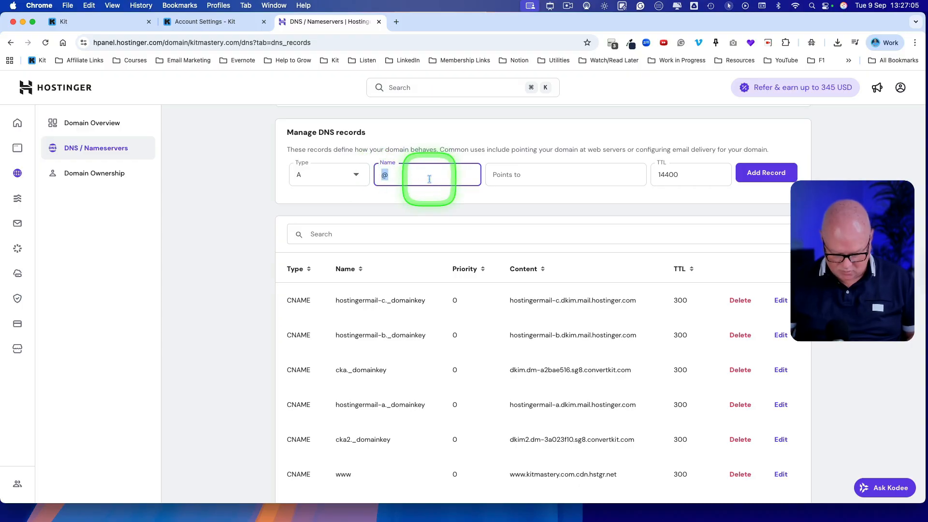
pyautogui.click(508, 177)
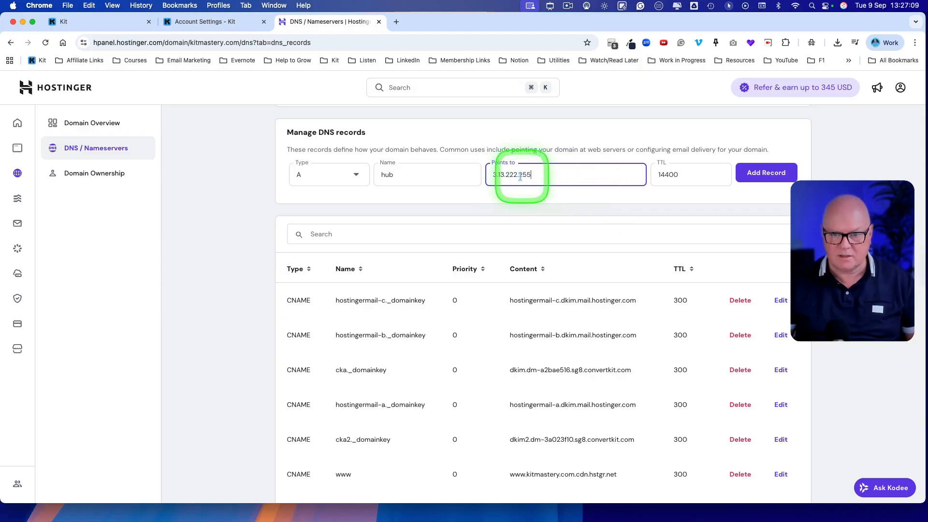
pyautogui.click(213, 21)
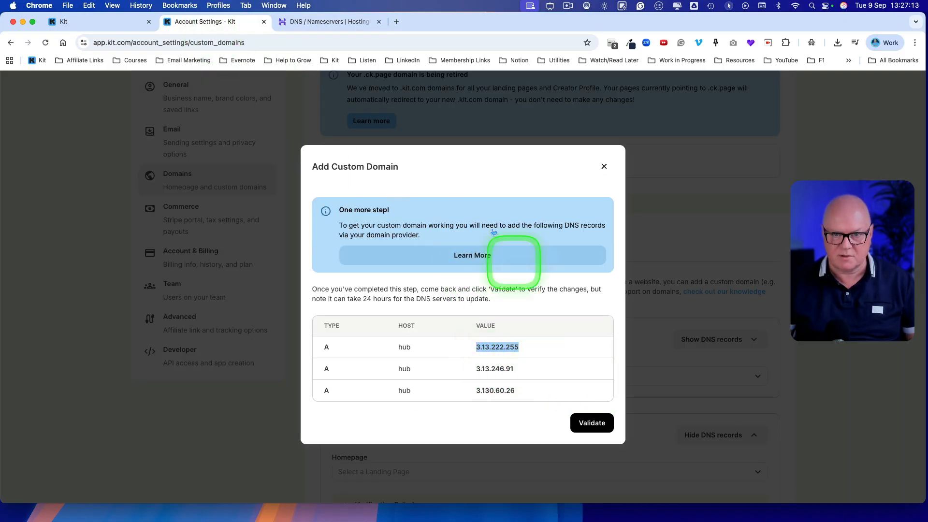
pyautogui.click(349, 21)
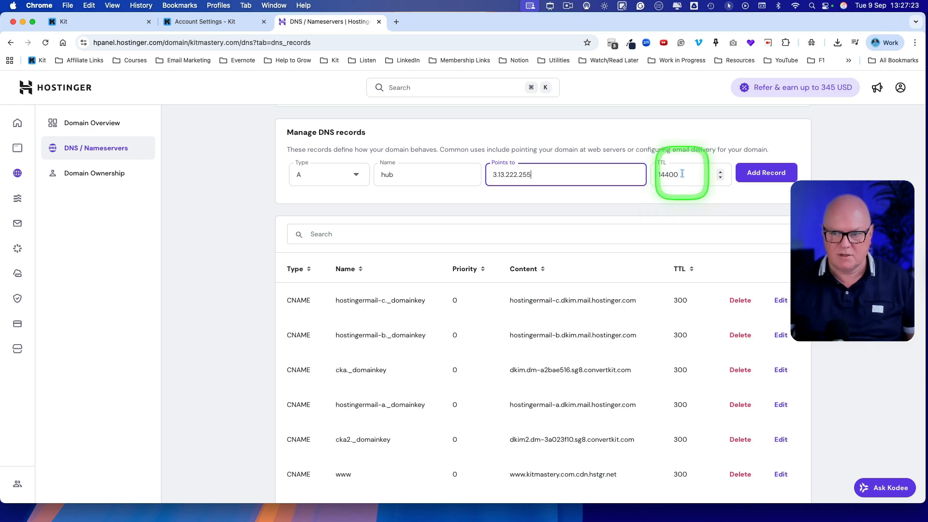
pyautogui.click(766, 174)
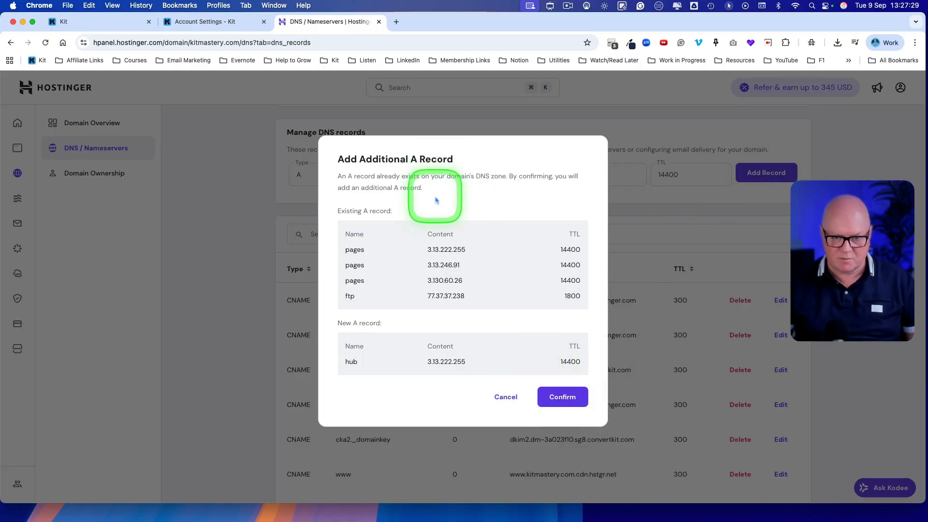
pyautogui.click(557, 395)
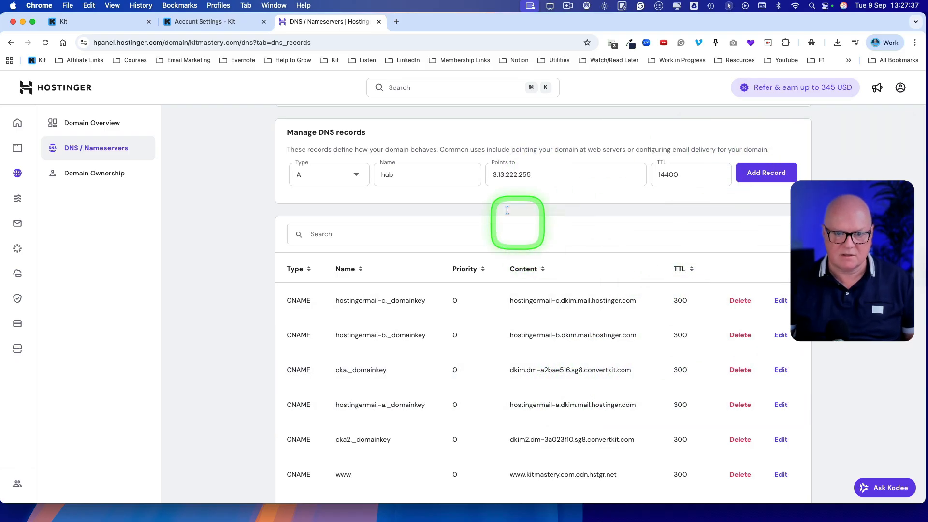
# - Copy the second value, 3.13.246.91, from Kit and add it in Hostinger as another A record for hub
pyautogui.click(201, 24)
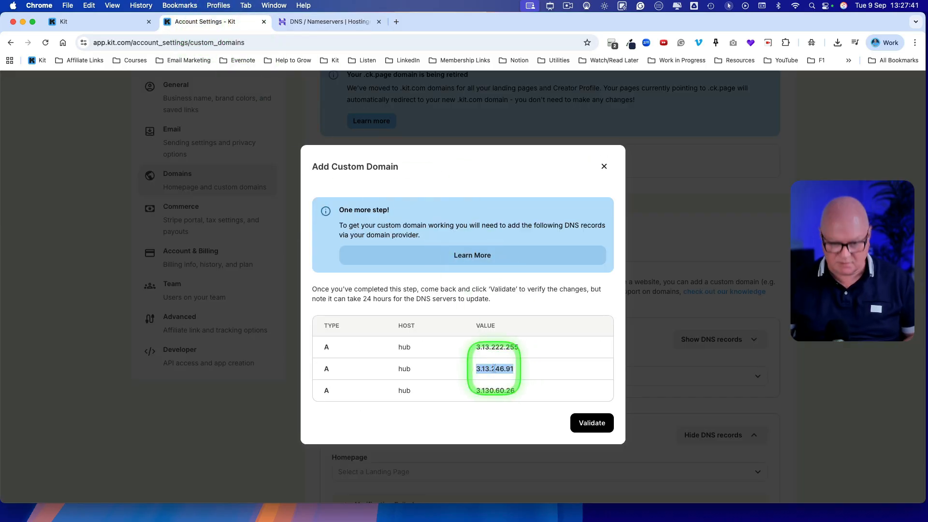
pyautogui.click(309, 22)
pyautogui.doubleClick(512, 176)
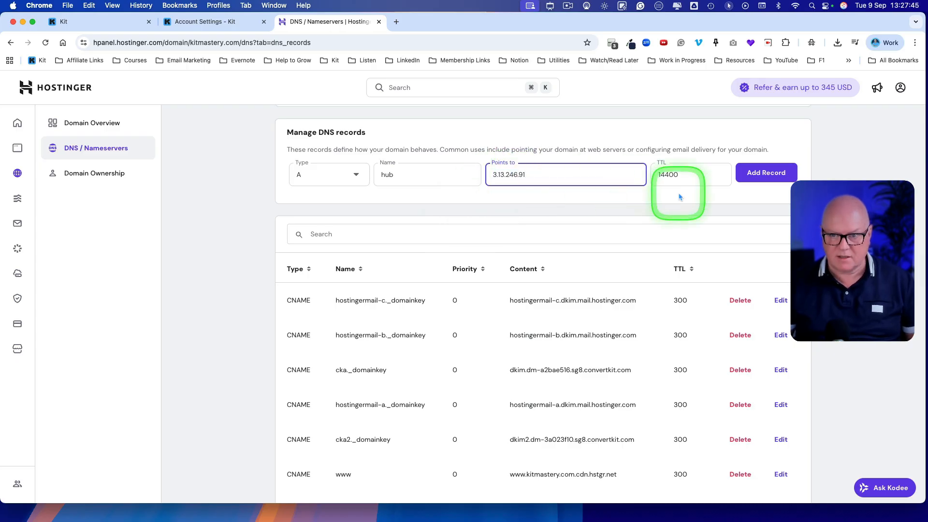
pyautogui.click(756, 176)
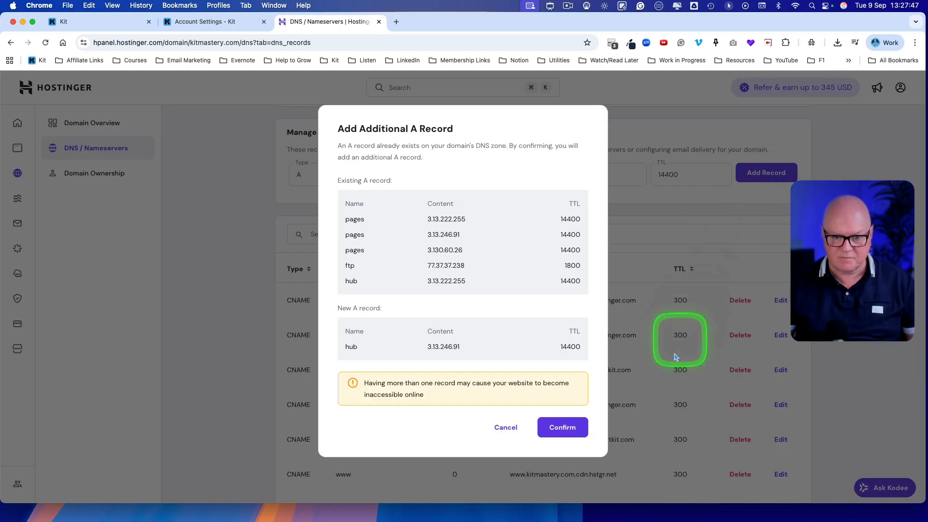
pyautogui.click(570, 427)
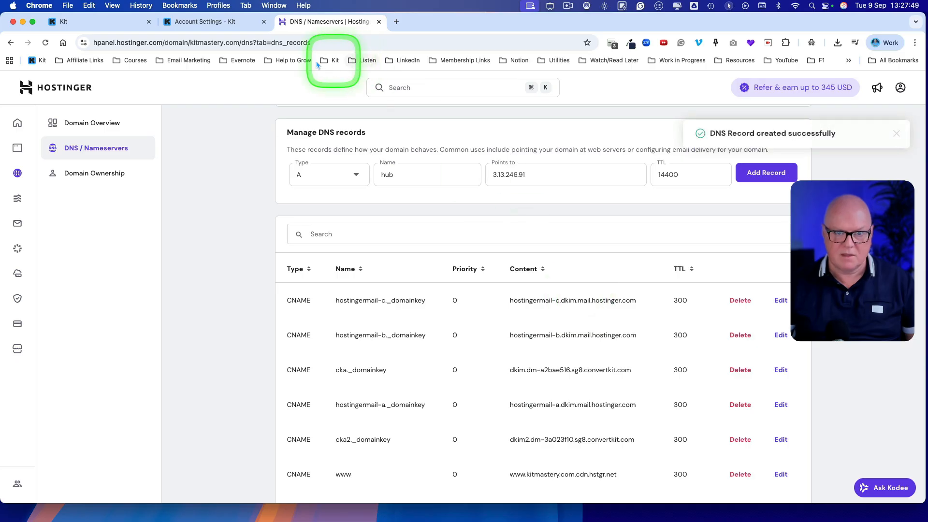
# - Copy 3.130.60.26 from Kit, add it in Hostinger as the third hub A record, and reload the page to check the record list
pyautogui.click(213, 21)
pyautogui.doubleClick(492, 390)
pyautogui.press('super+c')
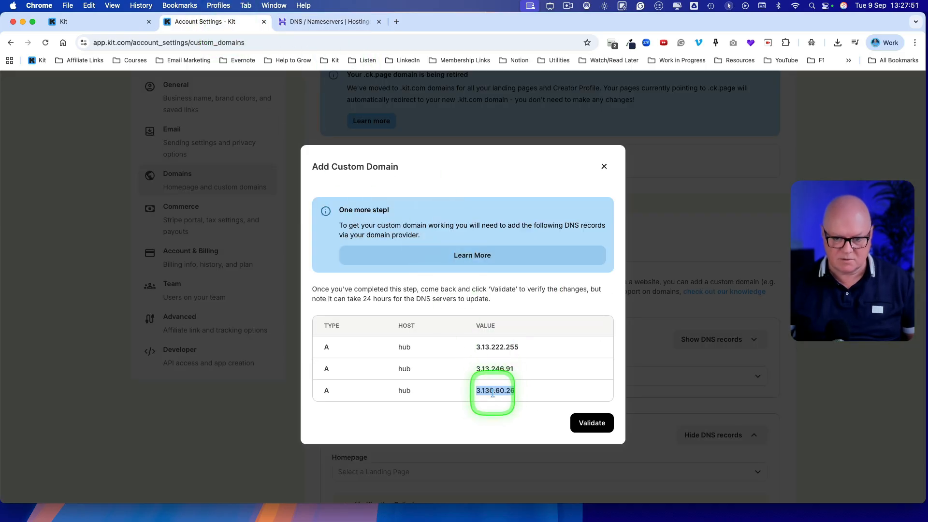
pyautogui.click(329, 21)
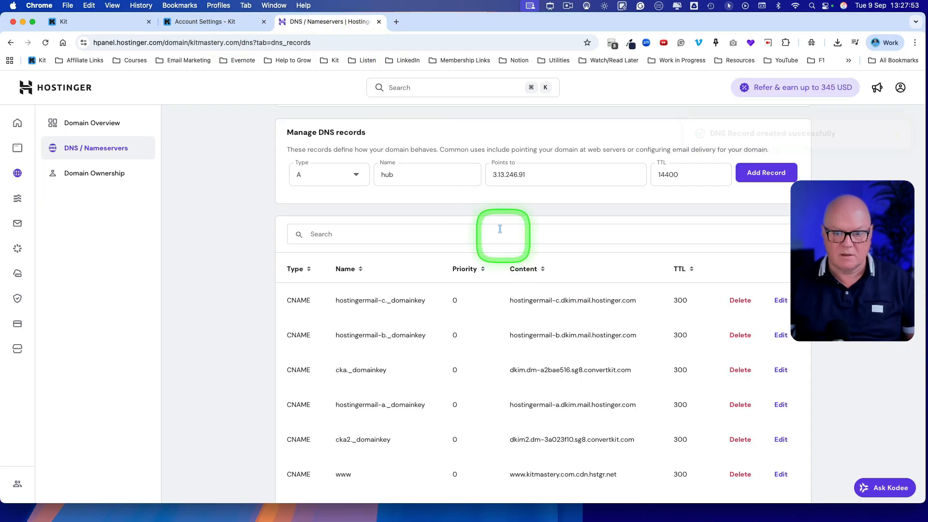
pyautogui.press('super+v')
pyautogui.click(766, 173)
pyautogui.click(585, 437)
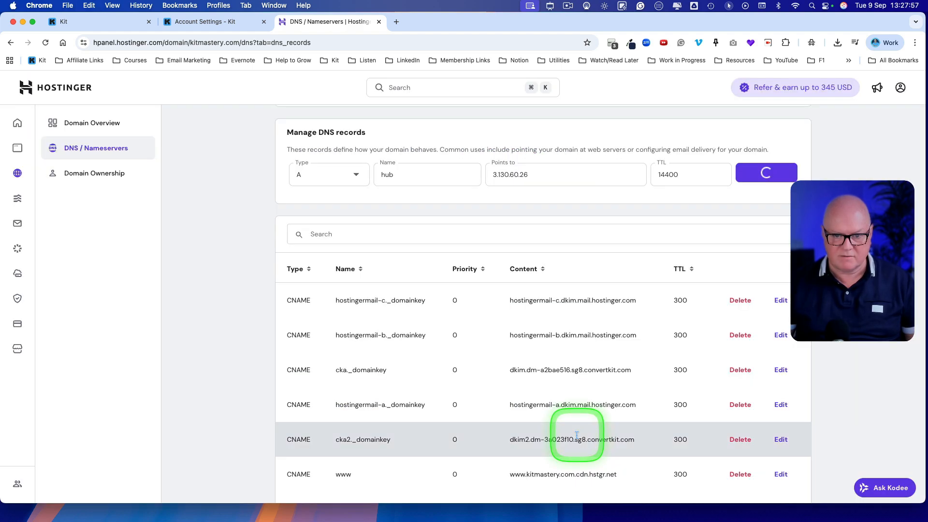
pyautogui.click(44, 46)
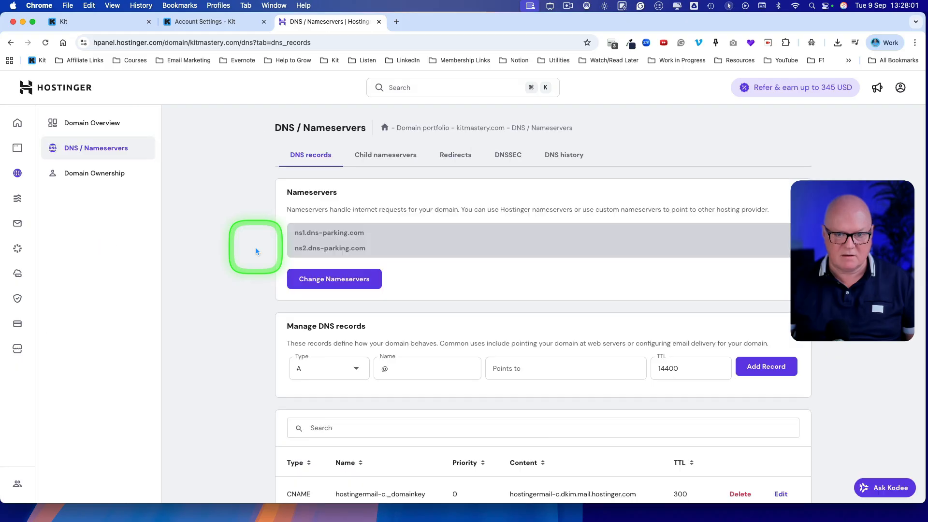
pyautogui.scroll(-10, 256, 248)
pyautogui.scroll(-9, 261, 279)
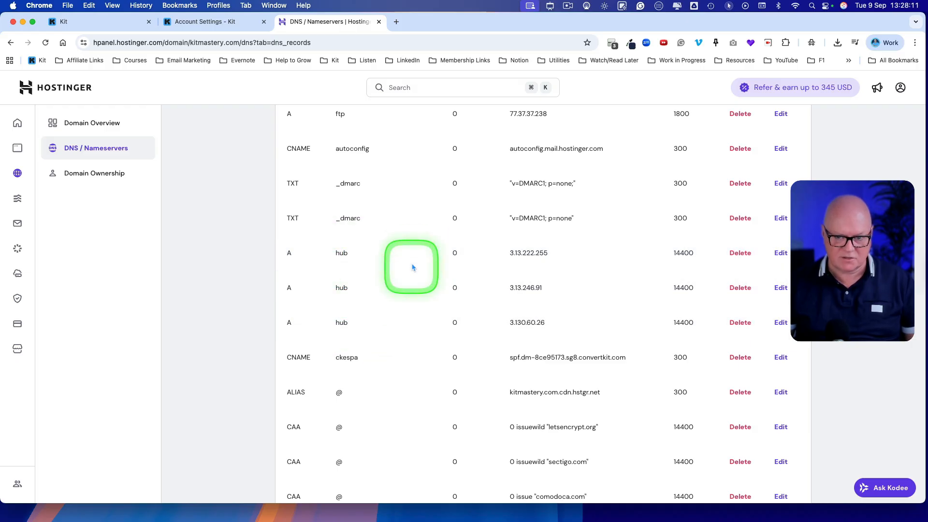
# - Return to Kit and try to validate the DNS records for the hub subdomain
pyautogui.click(195, 21)
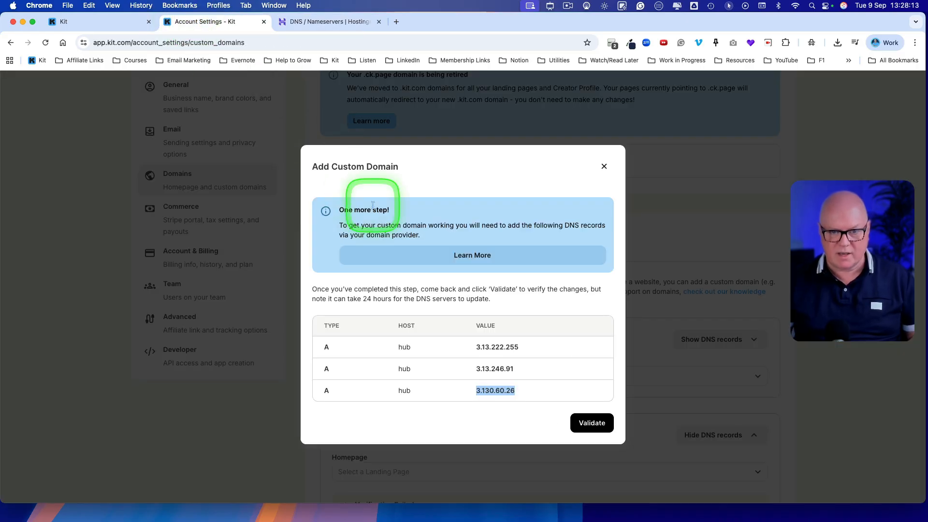
pyautogui.click(526, 399)
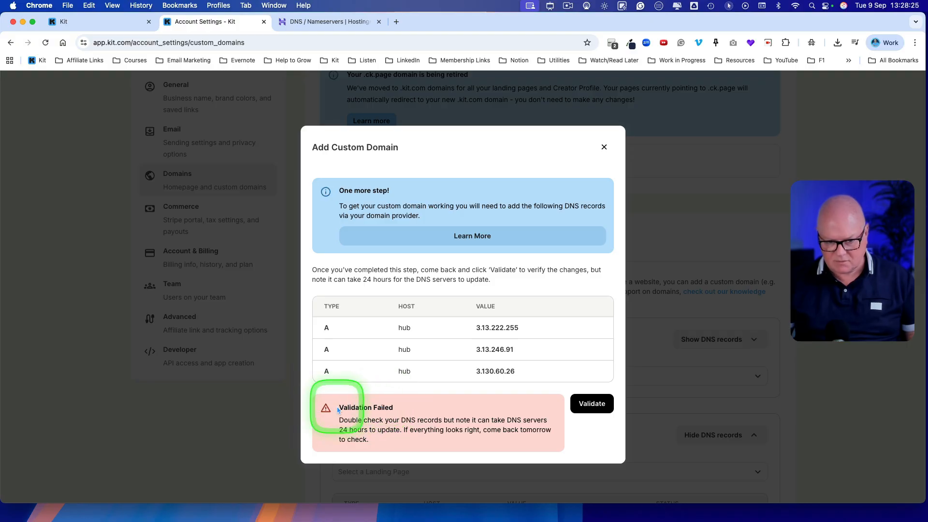
pyautogui.click(402, 408)
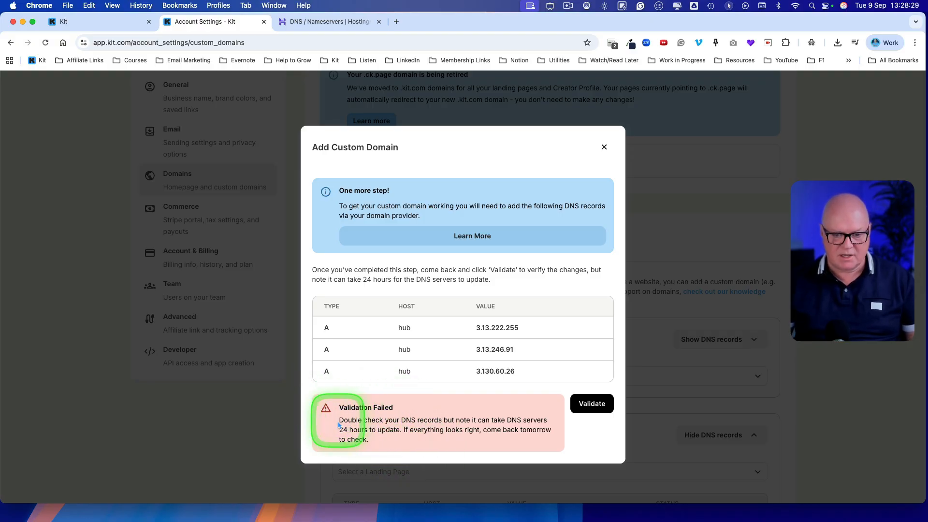
pyautogui.moveTo(340, 429); pyautogui.dragTo(370, 428)
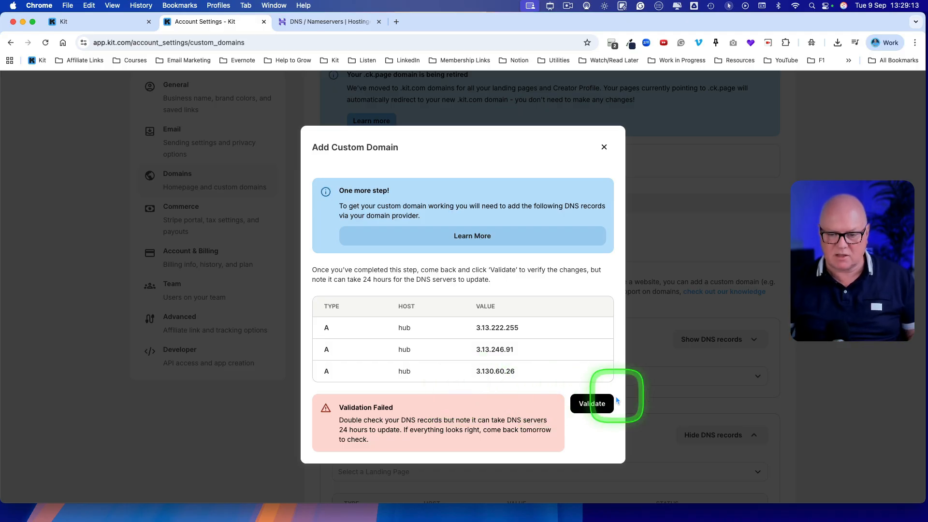
# - Run the DNS validation again, close the custom domain dialog, and collapse the DNS records of hub.kitmastery.com
pyautogui.click(591, 404)
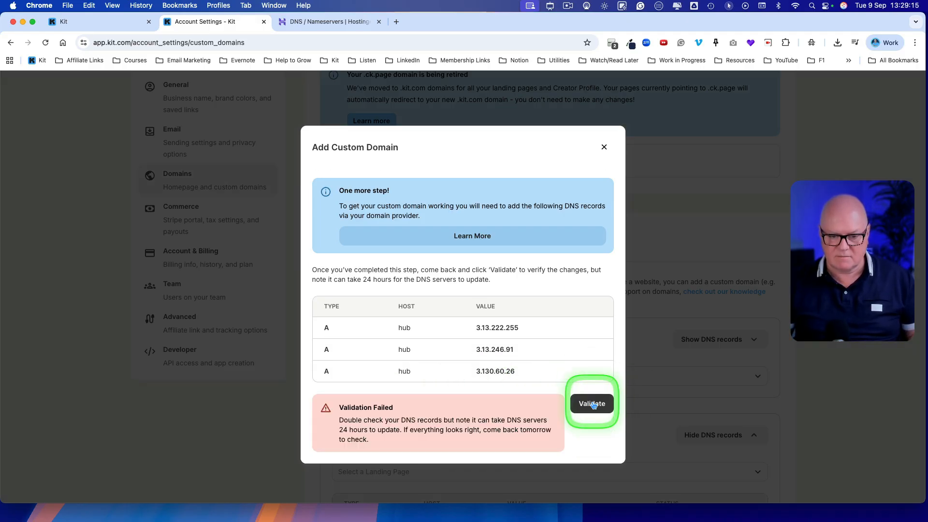
pyautogui.click(592, 406)
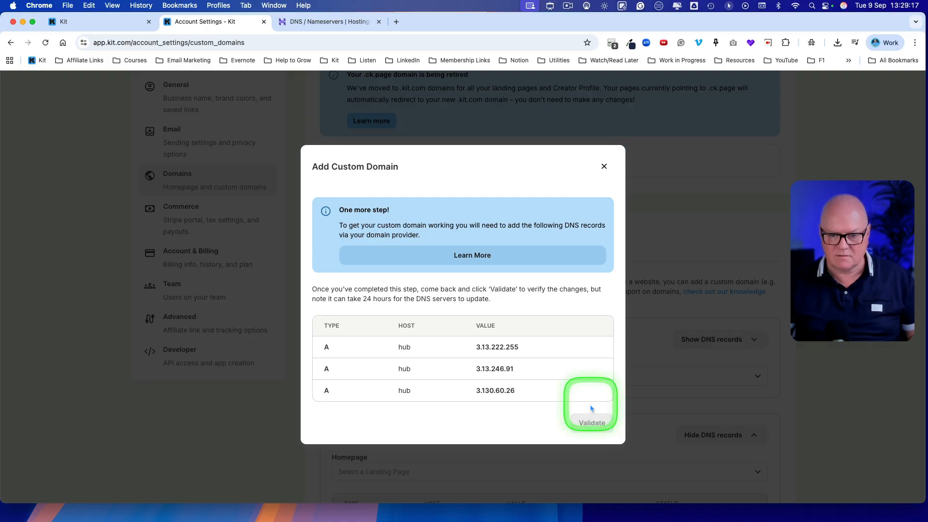
pyautogui.click(599, 148)
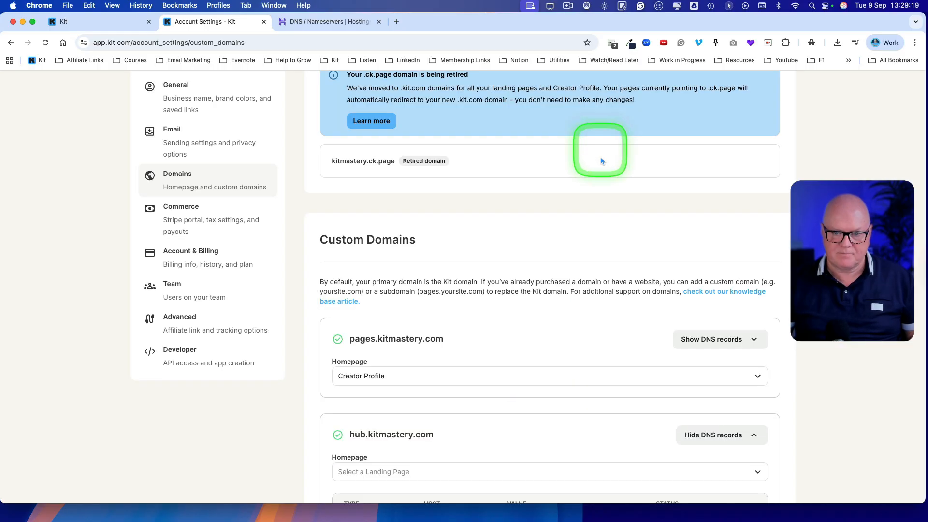
pyautogui.scroll(-5, 536, 324)
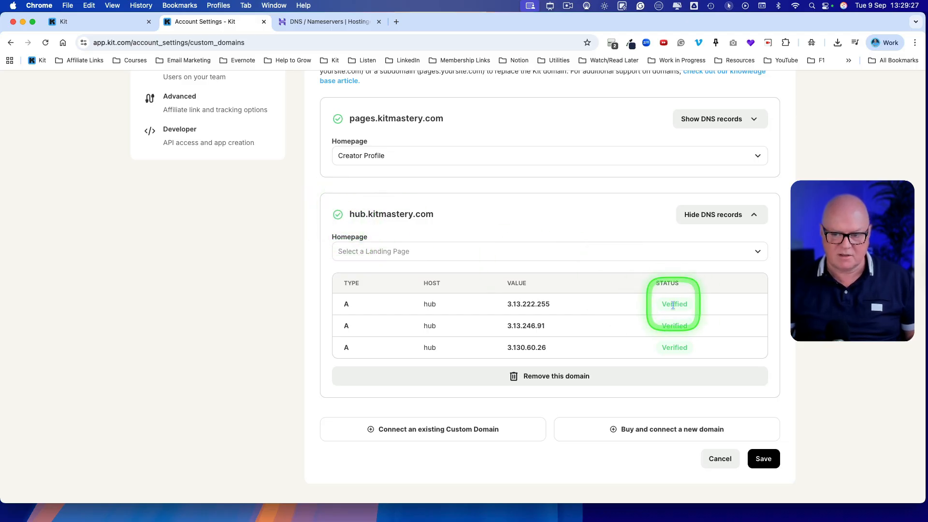
pyautogui.click(757, 215)
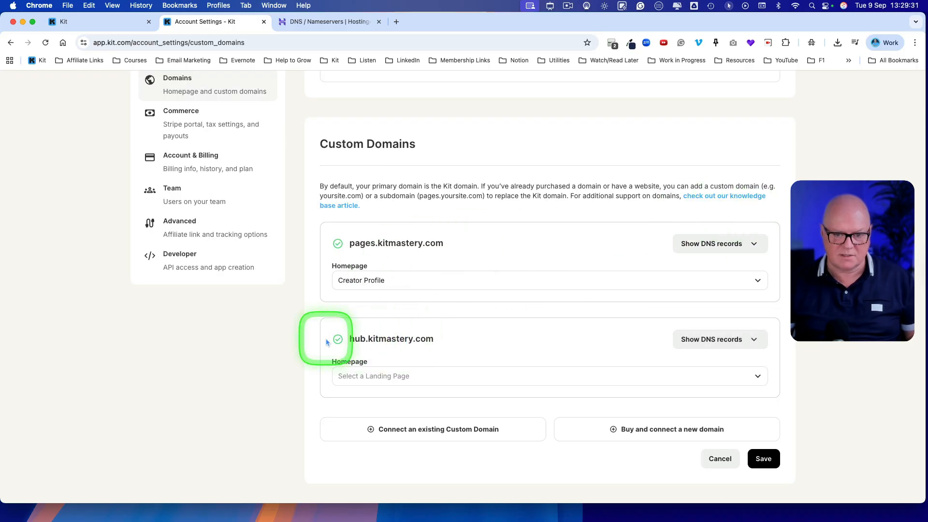
pyautogui.scroll(5, 337, 337)
# - Reload the Abbey landing page editor and select hub.kitmastery.com as the custom domain in the page's domain settings
pyautogui.click(118, 25)
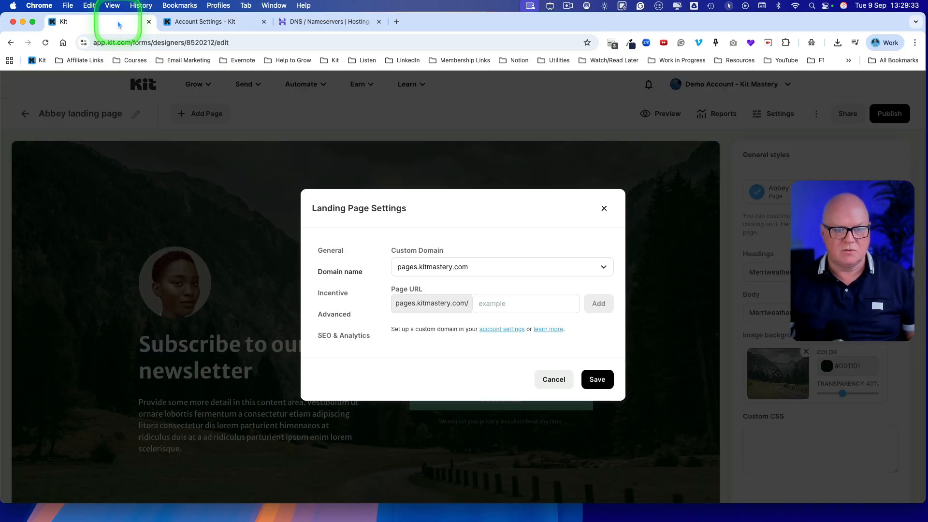
pyautogui.click(44, 43)
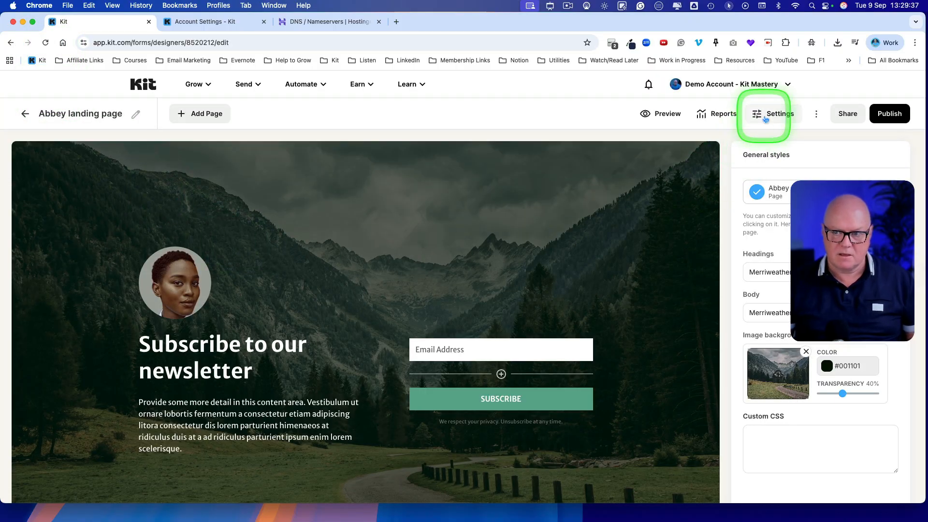
pyautogui.click(764, 116)
pyautogui.click(338, 271)
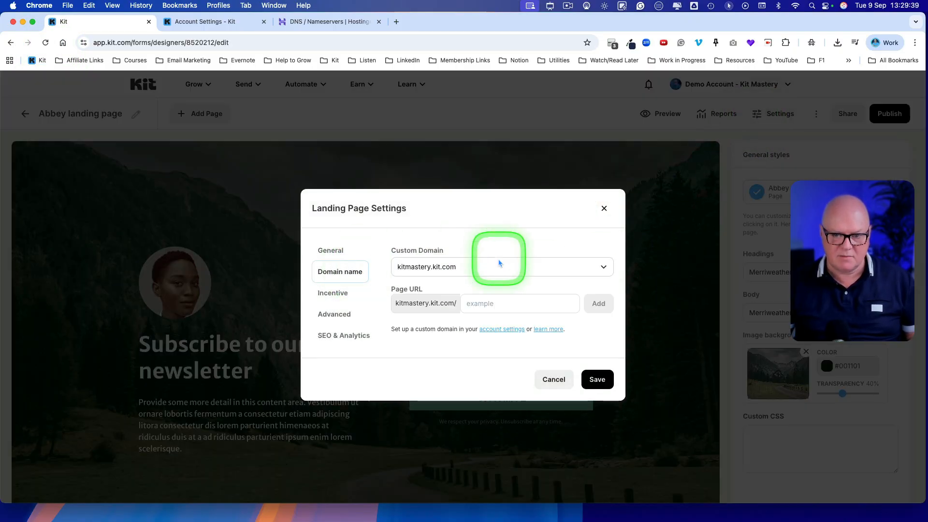
pyautogui.click(603, 268)
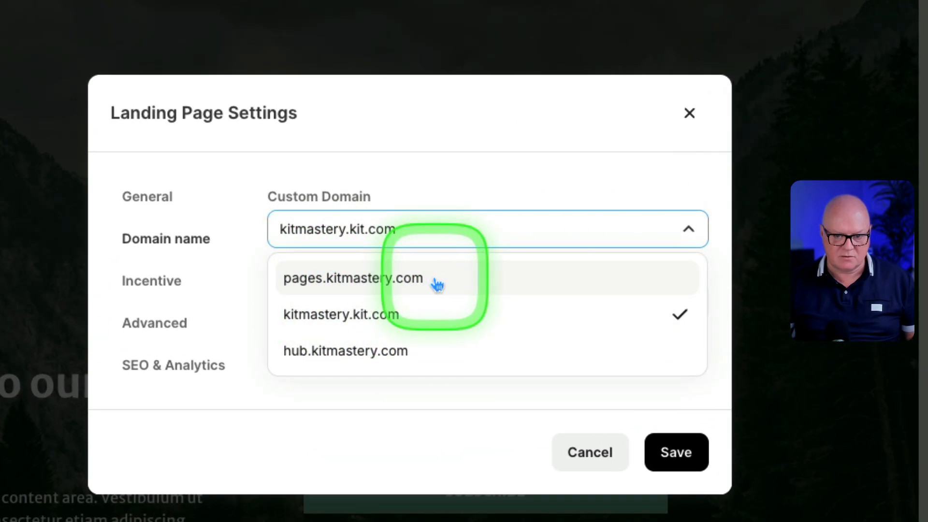
pyautogui.click(323, 357)
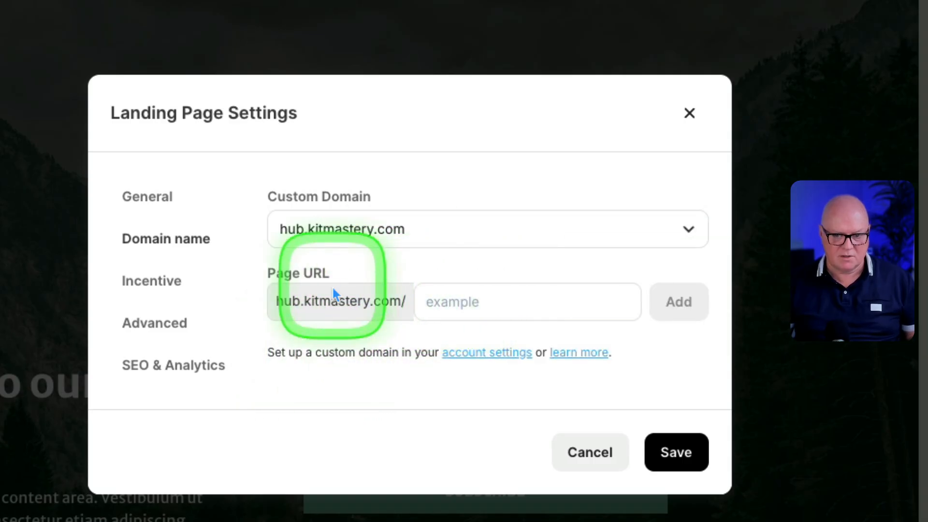